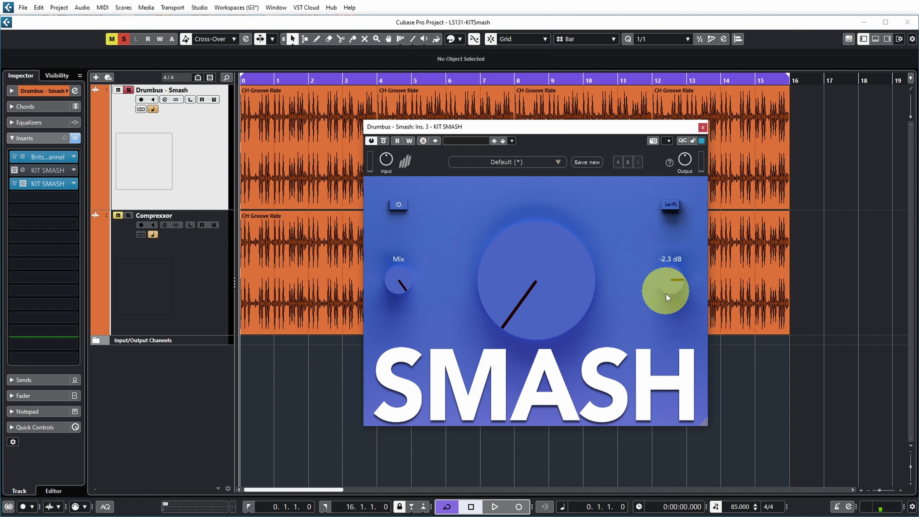
Reset the Hi-Cut to its default, then turn the main Smash knob fully up and return it to minimum
double_click(670, 270)
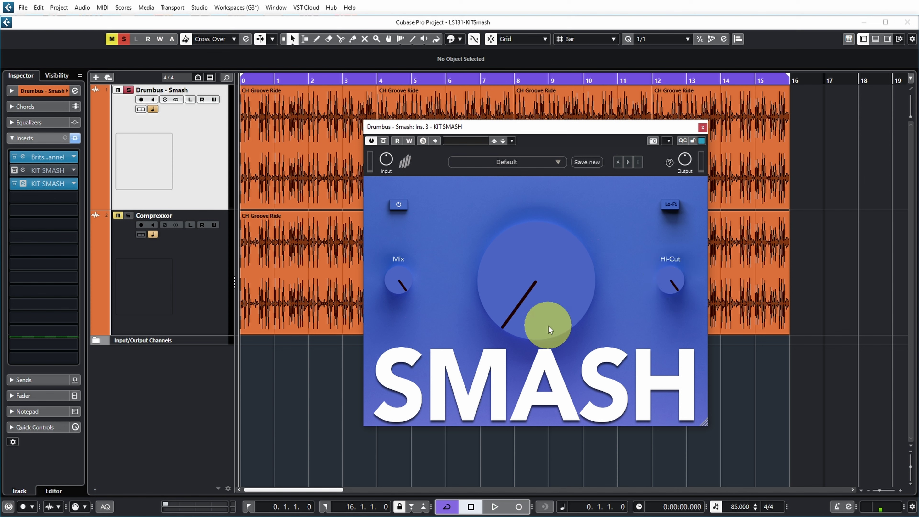
left_click_drag(549, 326, 572, 109)
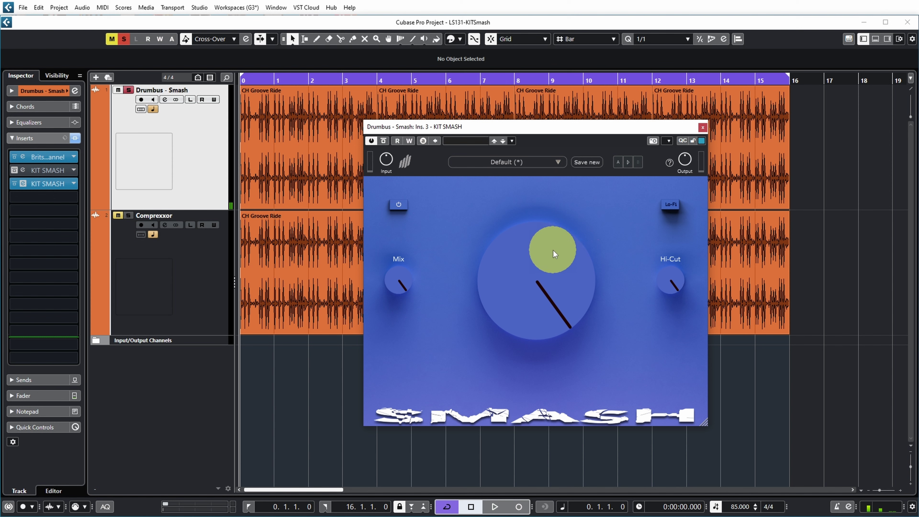
left_click_drag(553, 250, 554, 270)
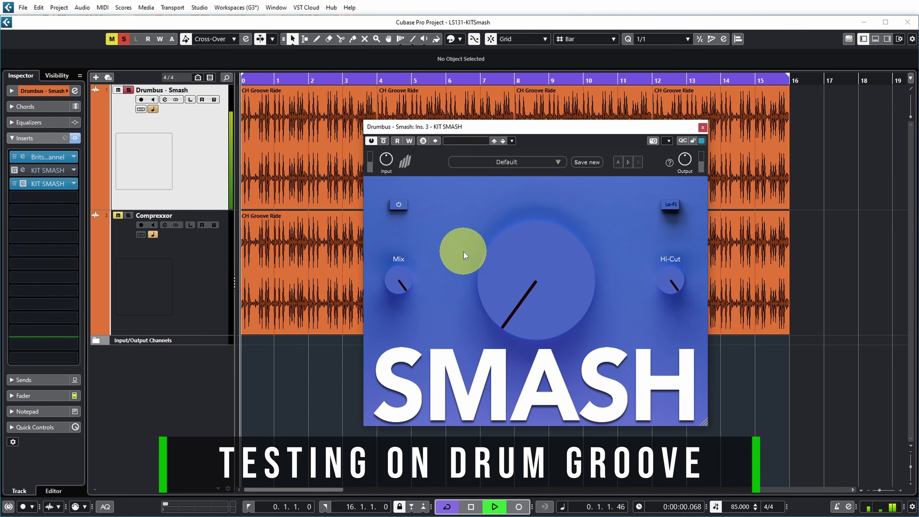
Raise the main Smash knob to about three-quarters during playback, try a much lower Mix, and reset the Mix to its default
left_click_drag(515, 310, 514, 264)
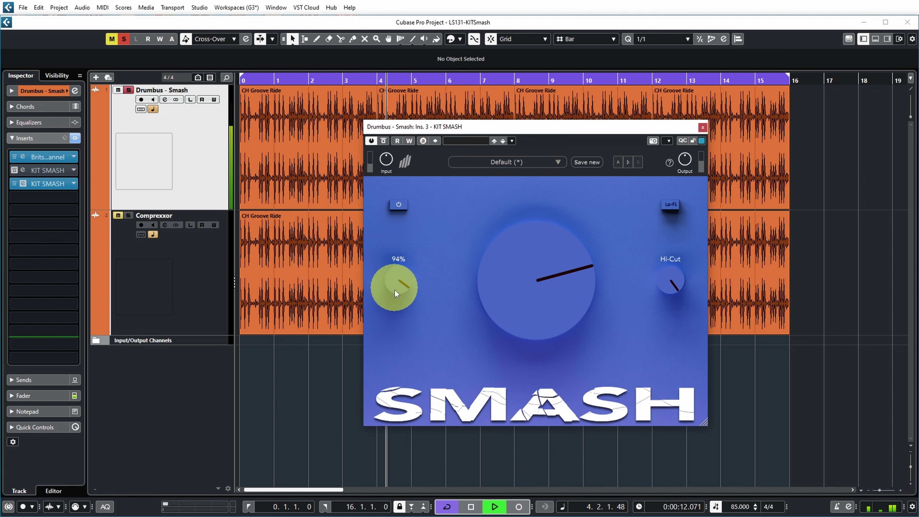
left_click_drag(395, 290, 411, 370)
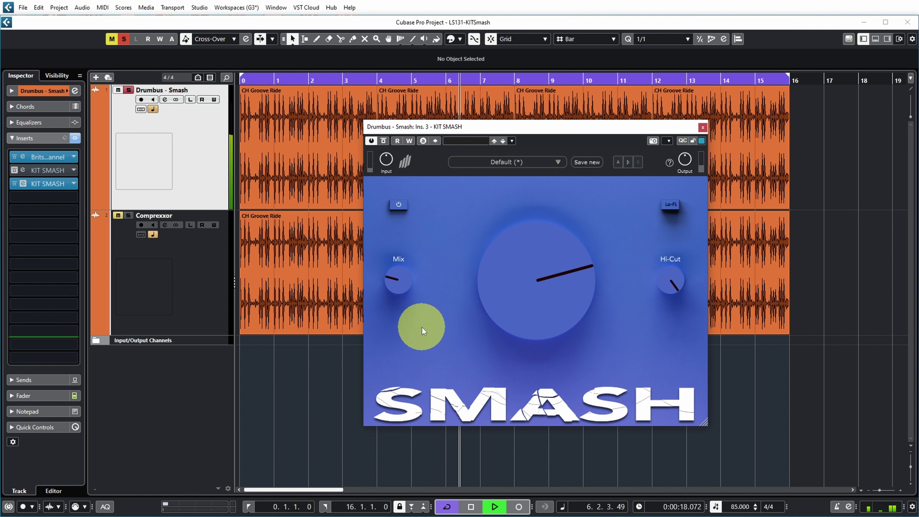
double_click(401, 289)
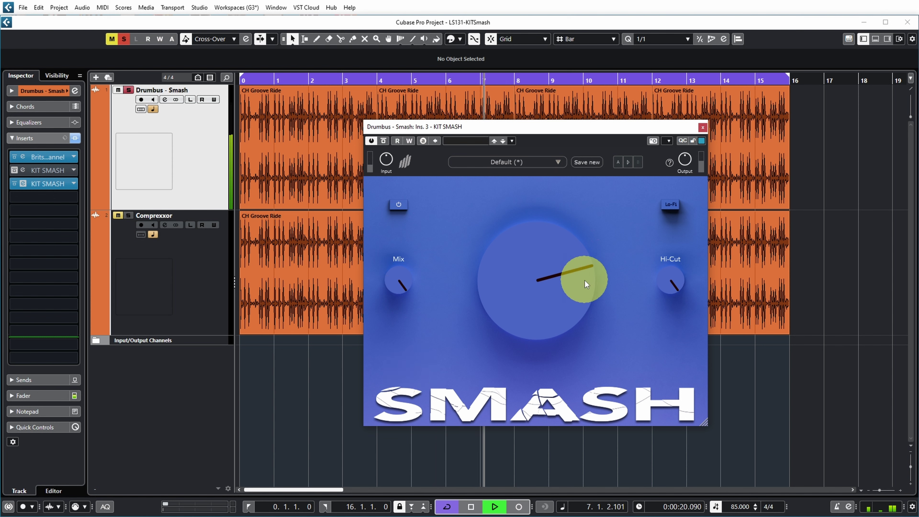
Lower the main Smash knob to just past halfway, reduce the Hi-Cut, and enable Lo-Fi while the groove plays
left_click_drag(586, 281, 549, 292)
left_click_drag(663, 281, 667, 307)
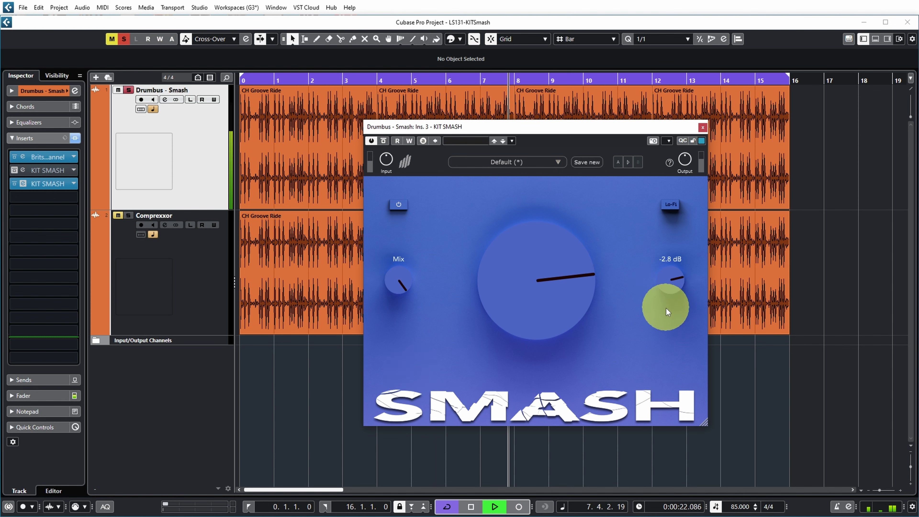
left_click_drag(573, 301, 570, 324)
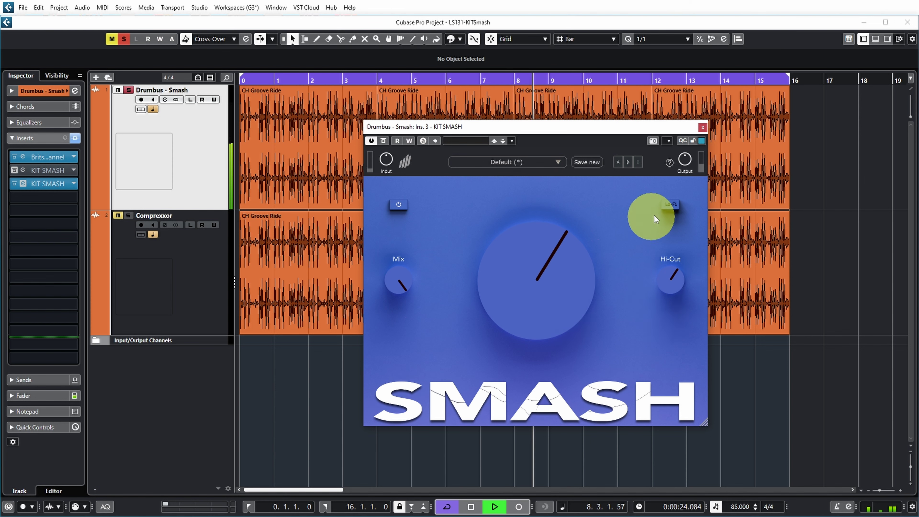
left_click(671, 205)
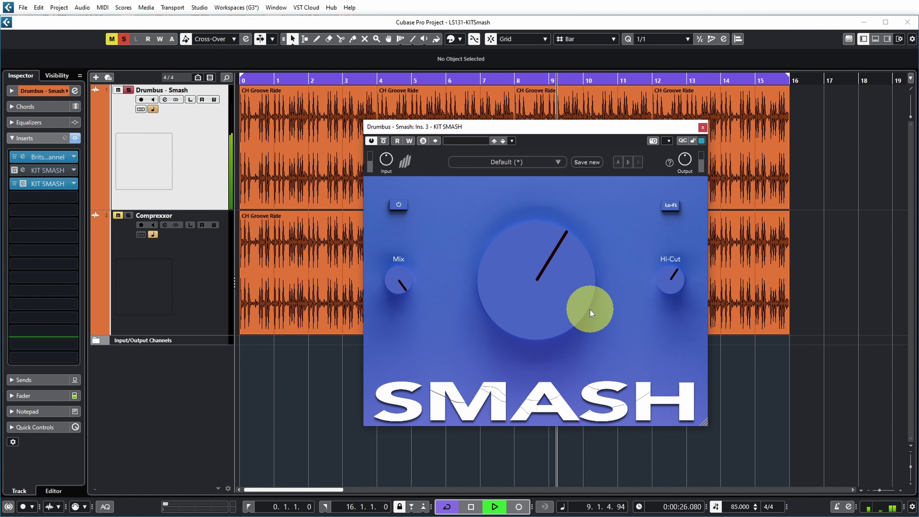
left_click_drag(670, 283, 659, 311)
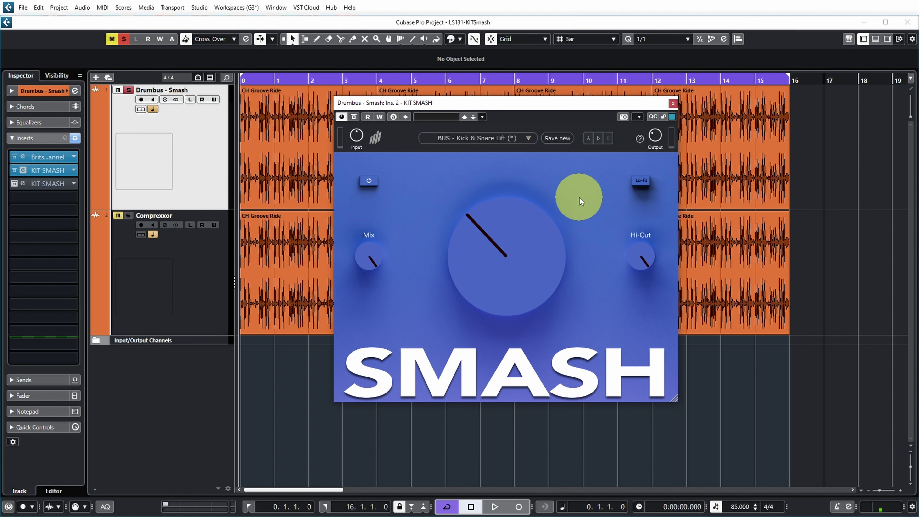
Play the drum groove and repeatedly bypass and re-enable KIT SMASH with the BUS - Kick & Snare Lift preset to compare the sound
key("space")
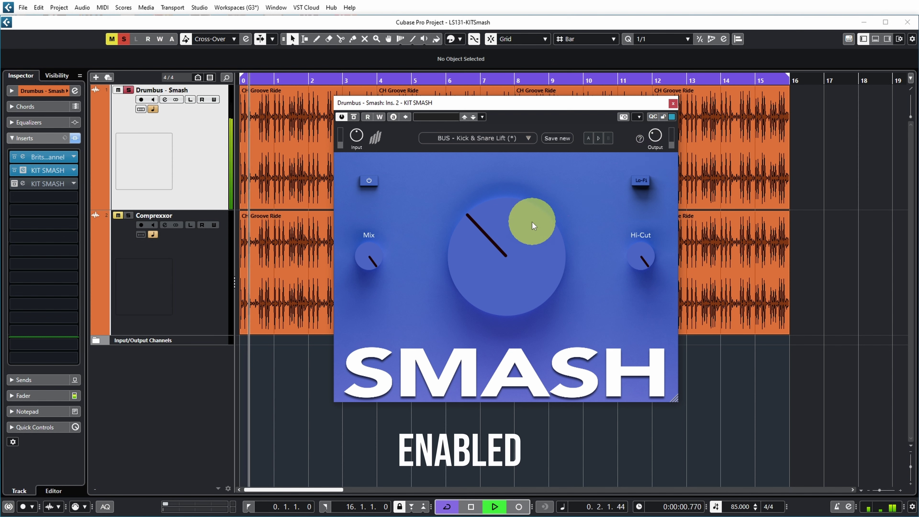
left_click(367, 186)
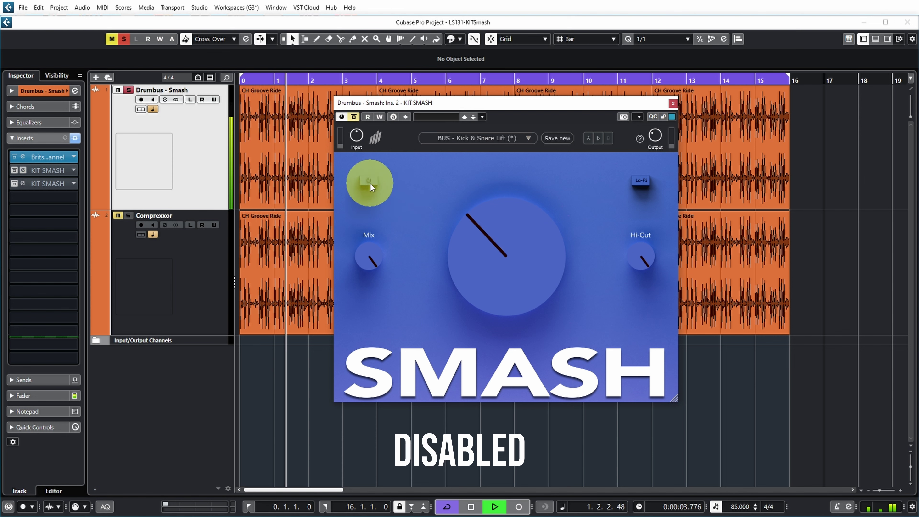
left_click(371, 184)
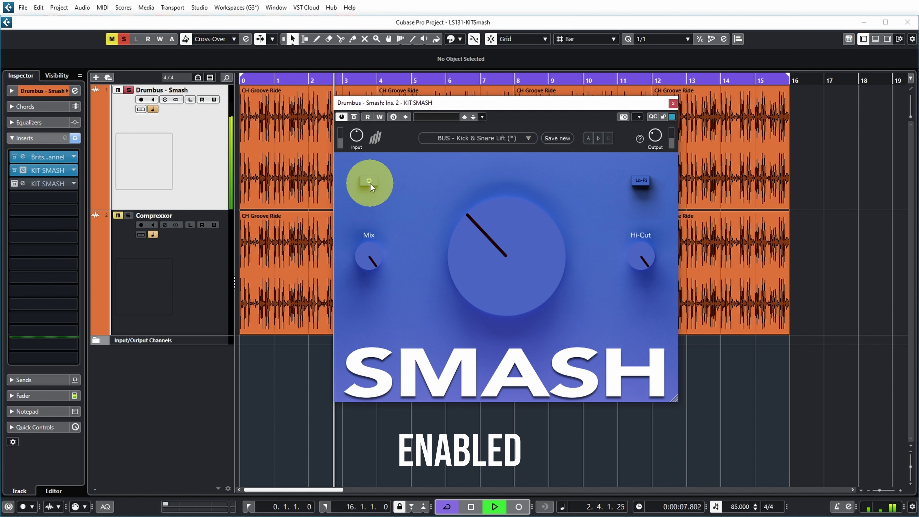
left_click(370, 184)
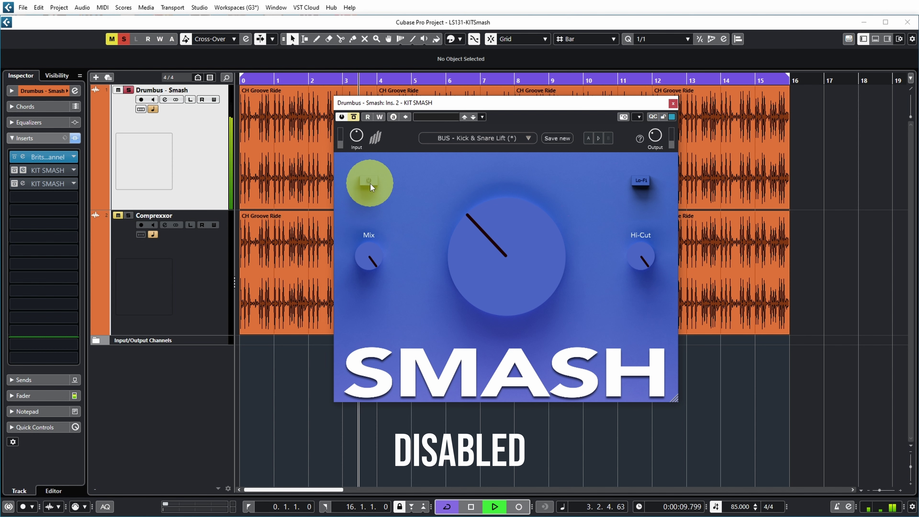
left_click(370, 184)
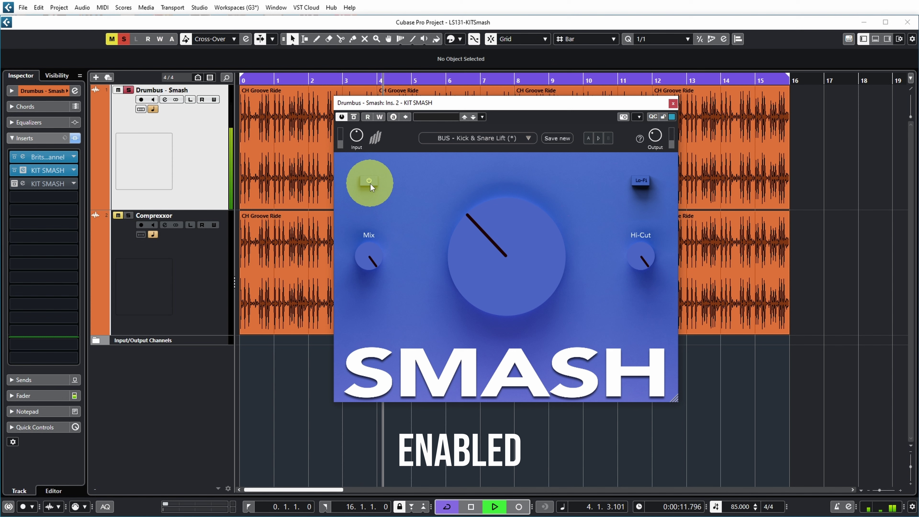
left_click(370, 184)
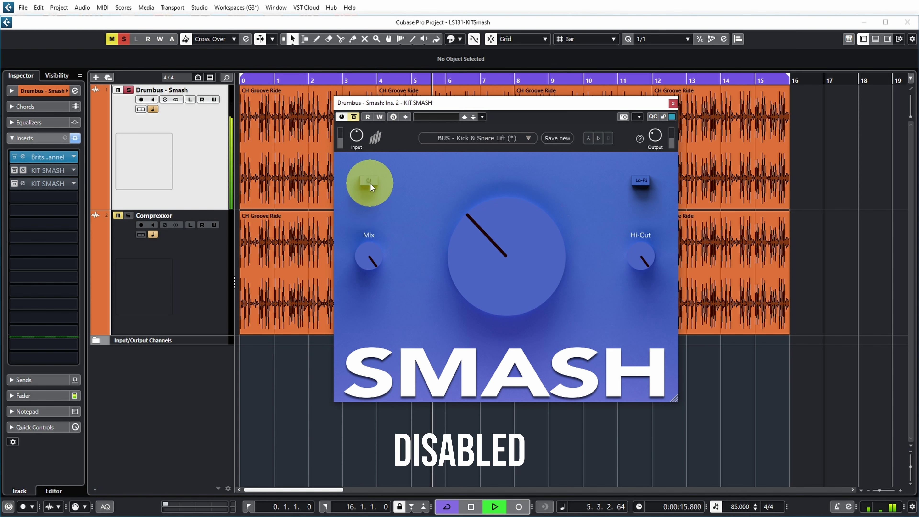
key("space")
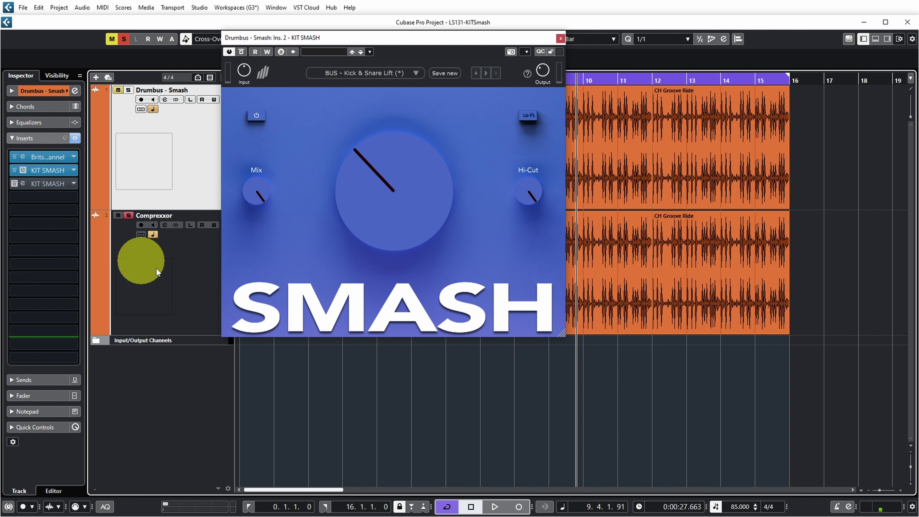
Open the TR5 Comprexxor insert on the Comprexxor track and arrange its window alongside the KIT SMASH window
left_click(137, 256)
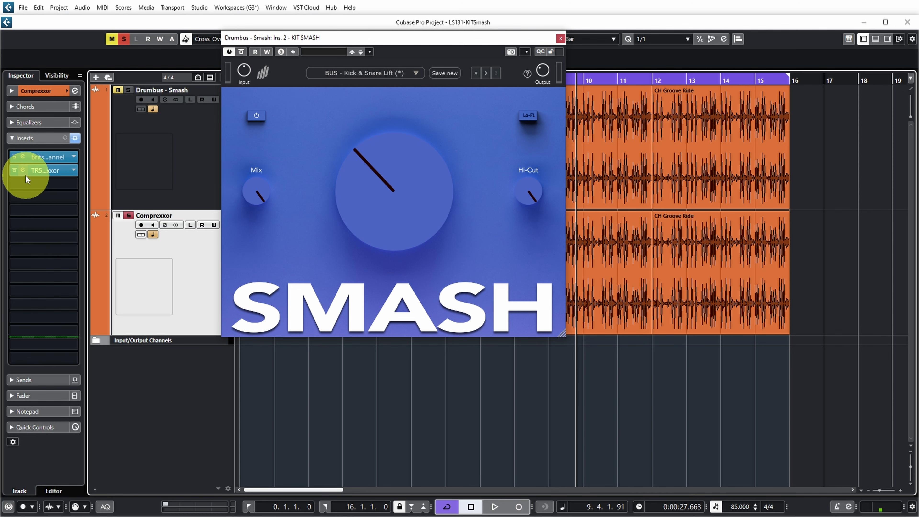
left_click(24, 172)
left_click_drag(585, 350, 631, 271)
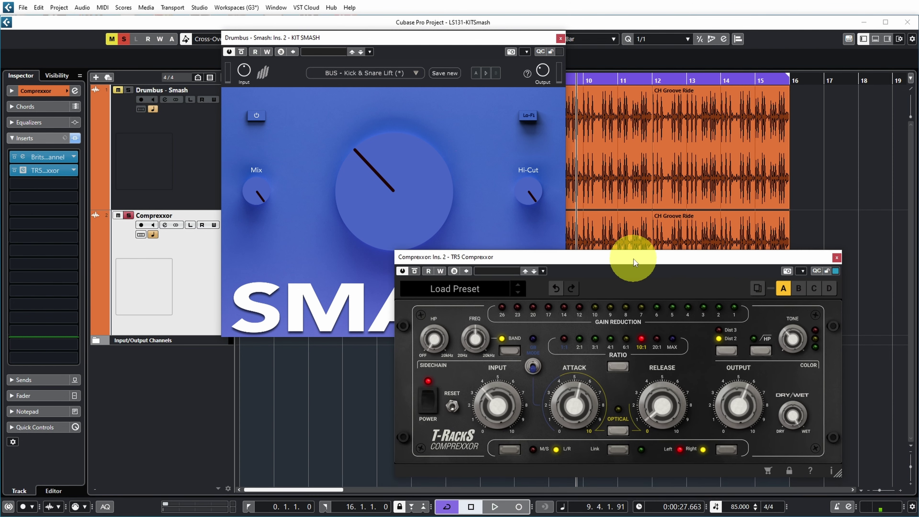
left_click_drag(465, 37, 287, 61)
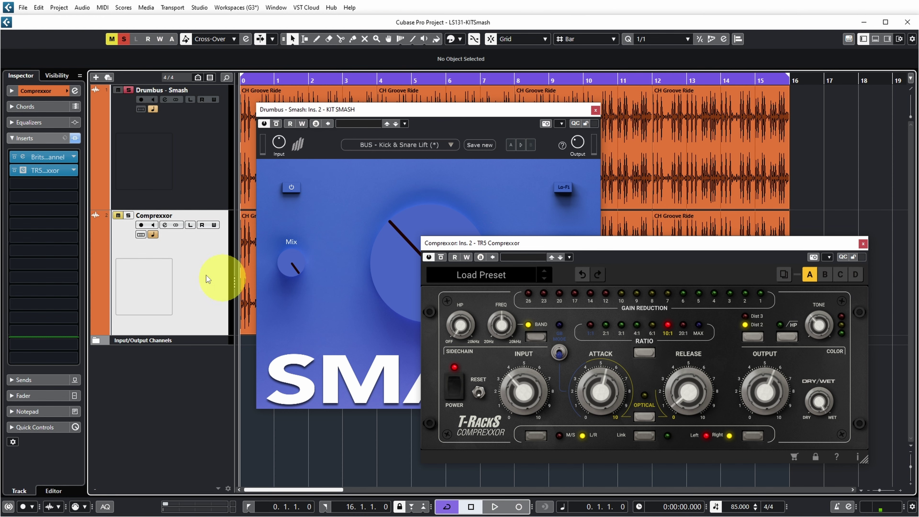
Play the groove and alternate solo between the Comprexxor and Drumbus - Smash tracks to compare the two compressors
key("space")
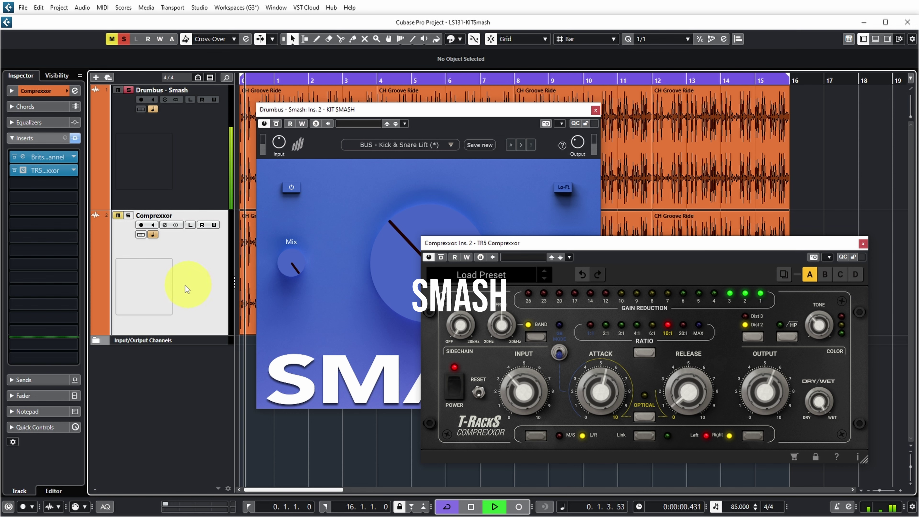
left_click(129, 217)
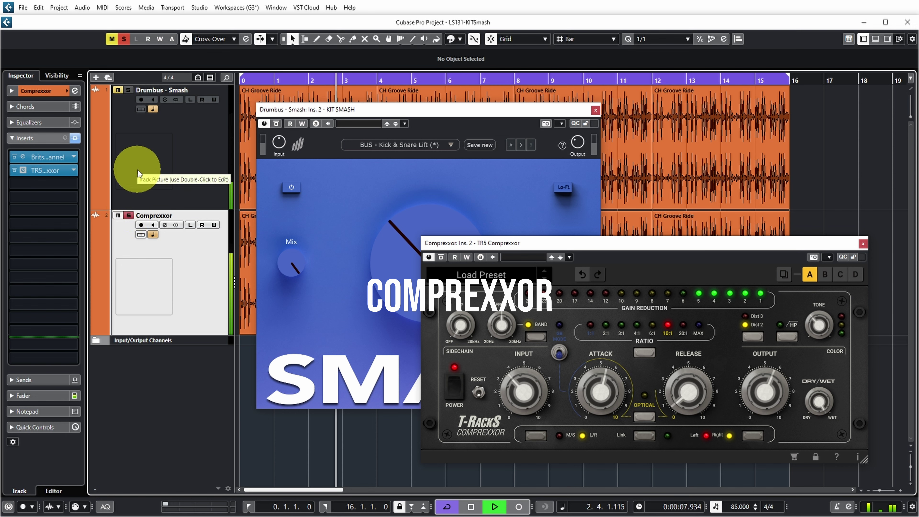
left_click(129, 92)
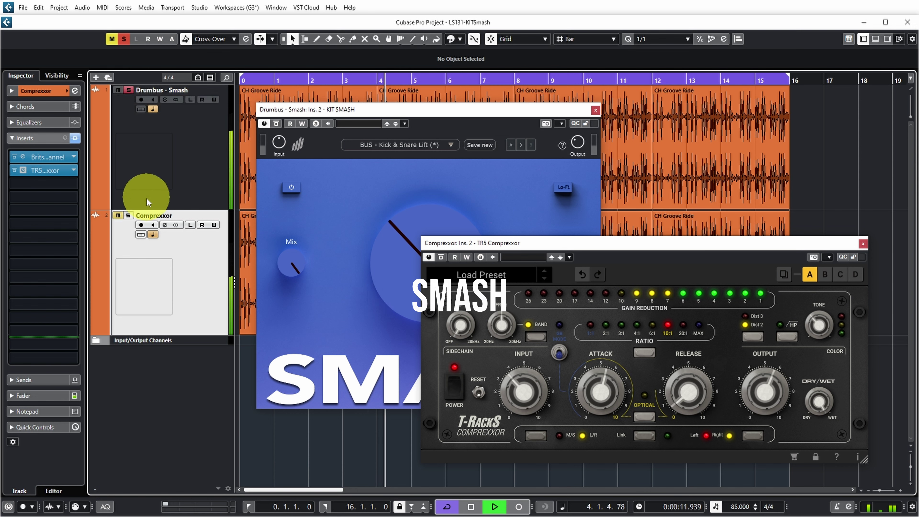
left_click(128, 216)
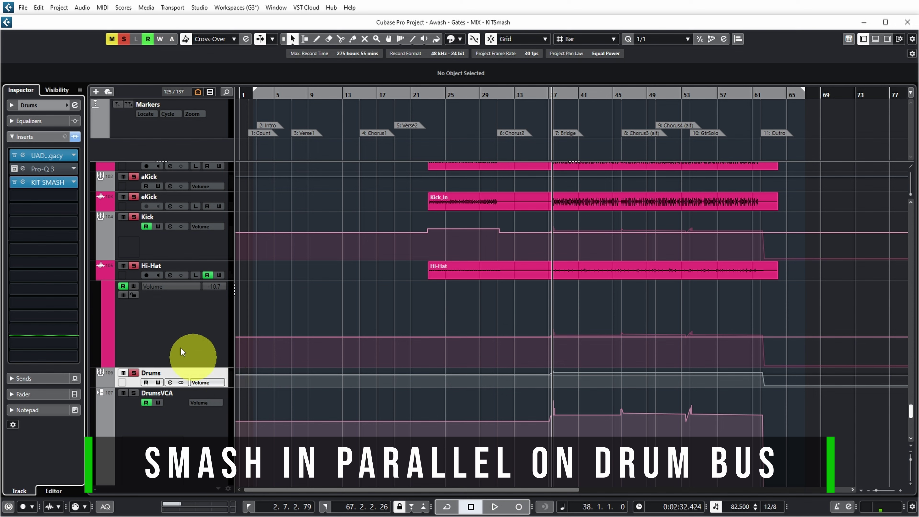
Open the KIT SMASH insert on the Drums bus and turn its Hi-Cut fully up
left_click(23, 182)
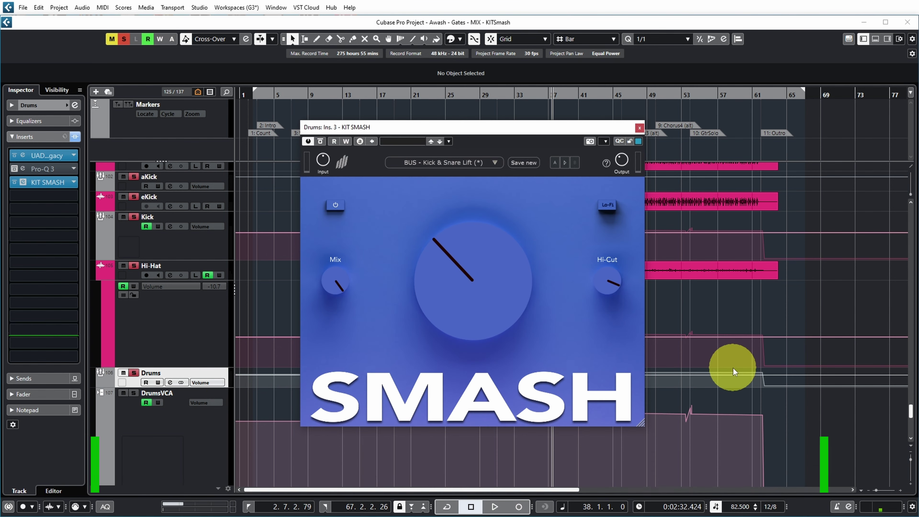
left_click_drag(626, 279, 583, 326)
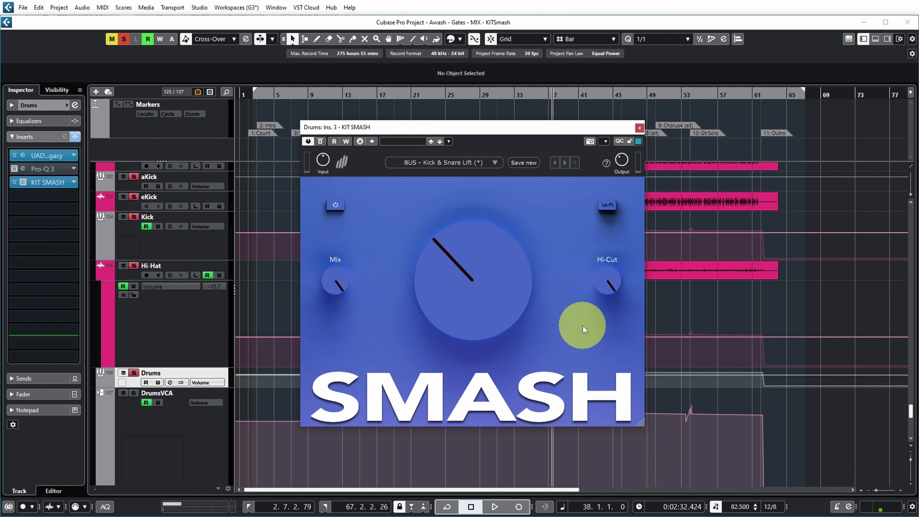
Play the mix from bar 38 and toggle KIT SMASH's bypass on the Drums bus to compare the sound
key("space")
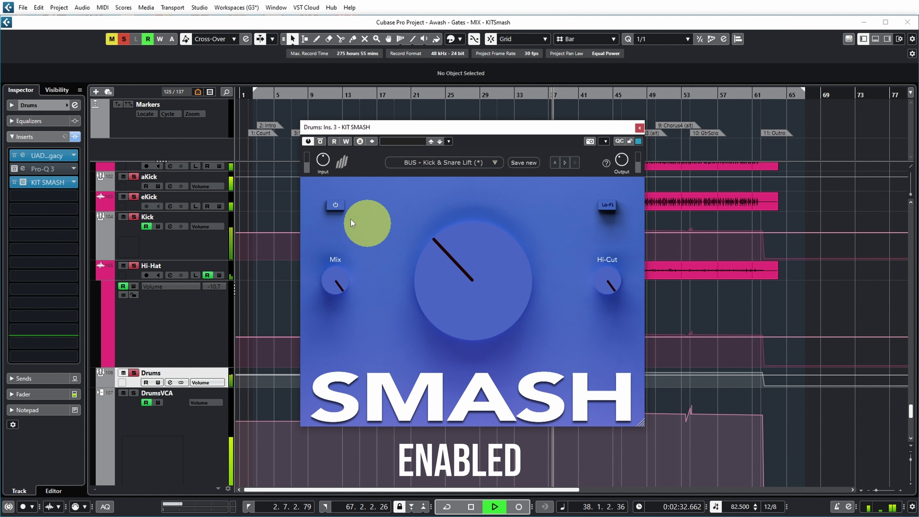
left_click(336, 206)
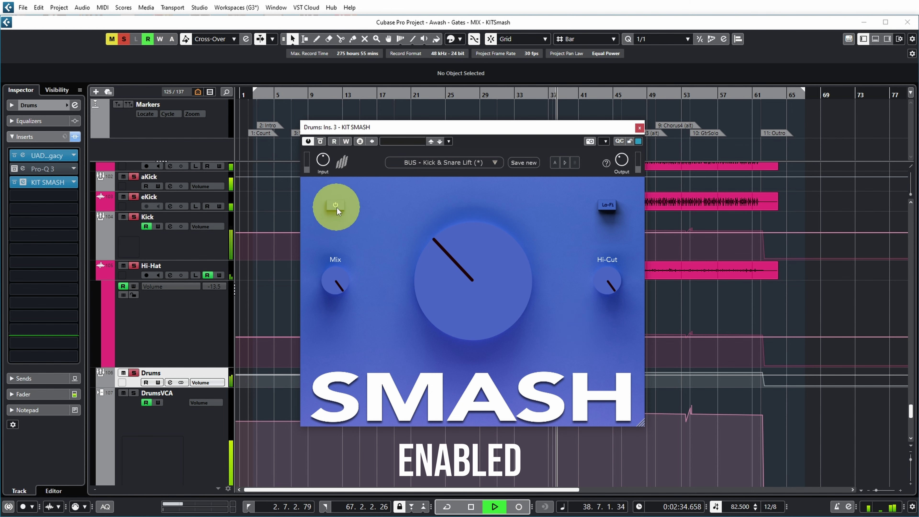